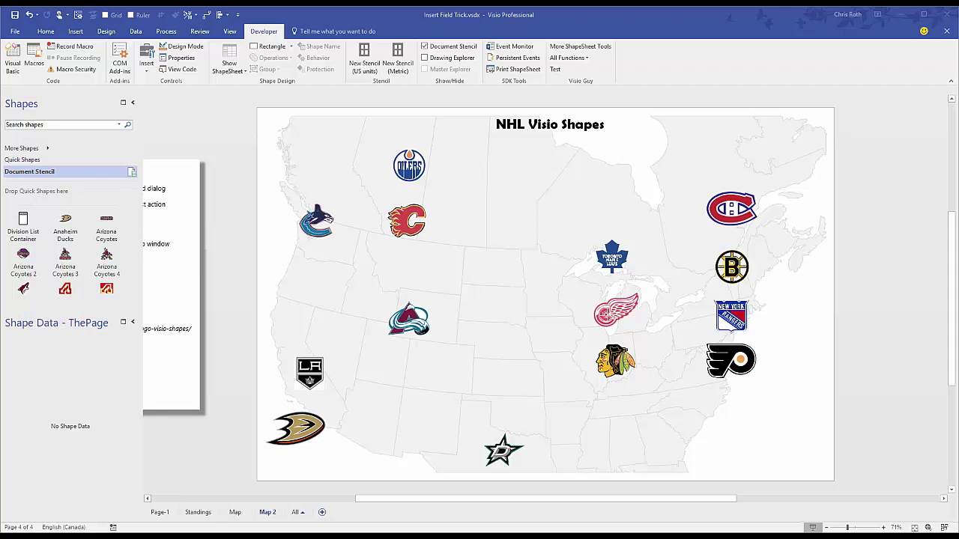
Switch to the Visio Guy 'NHL Team Logo Visio Shapes' article in the browser.
key("alt+Tab")
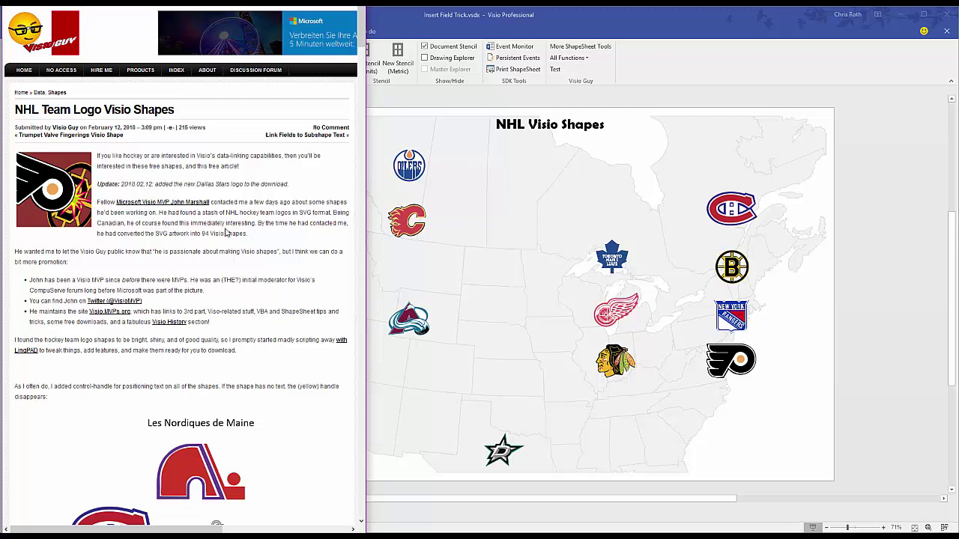
Skim down through the NHL logo shapes article, then bring the Visio Map 2 drawing back.
scroll(192, 233, "down", 5)
scroll(284, 238, "down", 5)
scroll(292, 240, "up", 3)
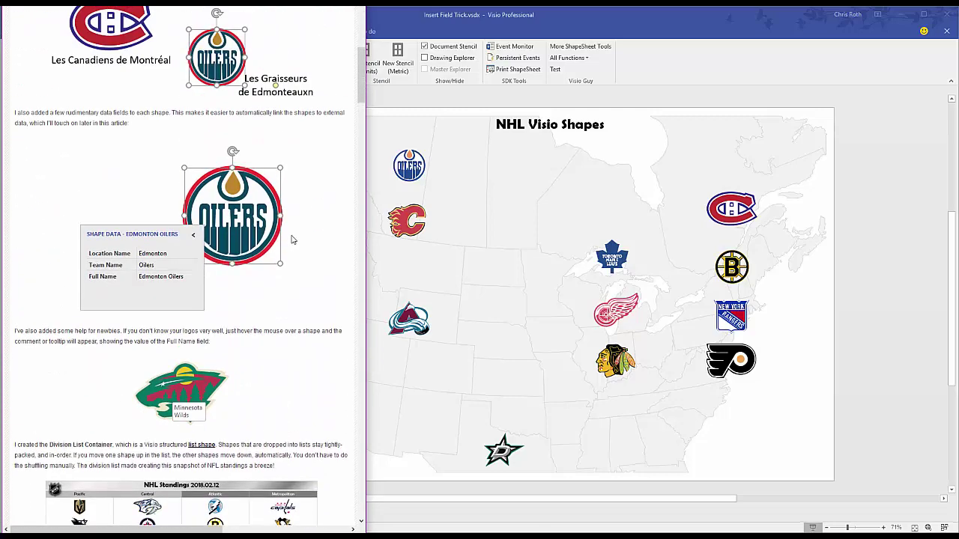
scroll(292, 240, "down", 10)
scroll(293, 240, "down", 2)
scroll(216, 174, "down", 12)
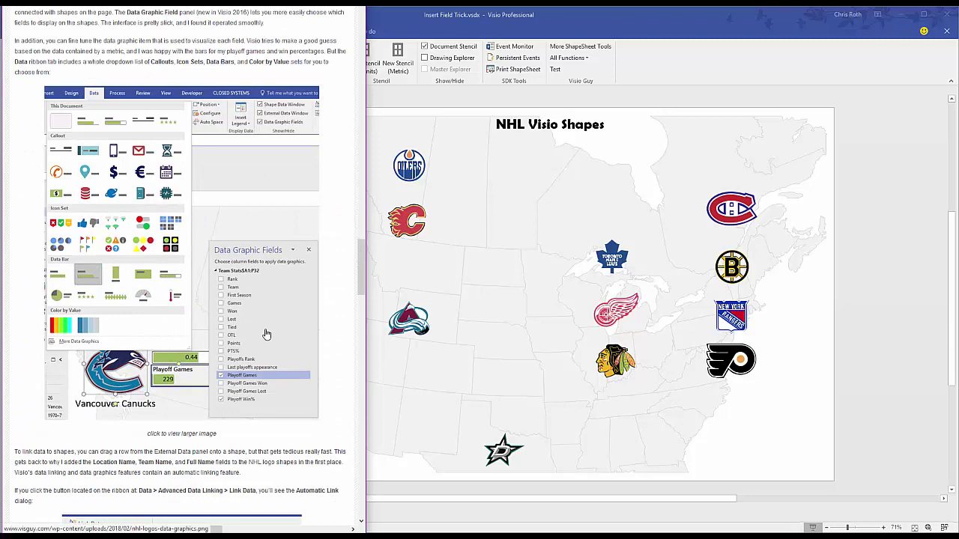
scroll(154, 334, "up", 20)
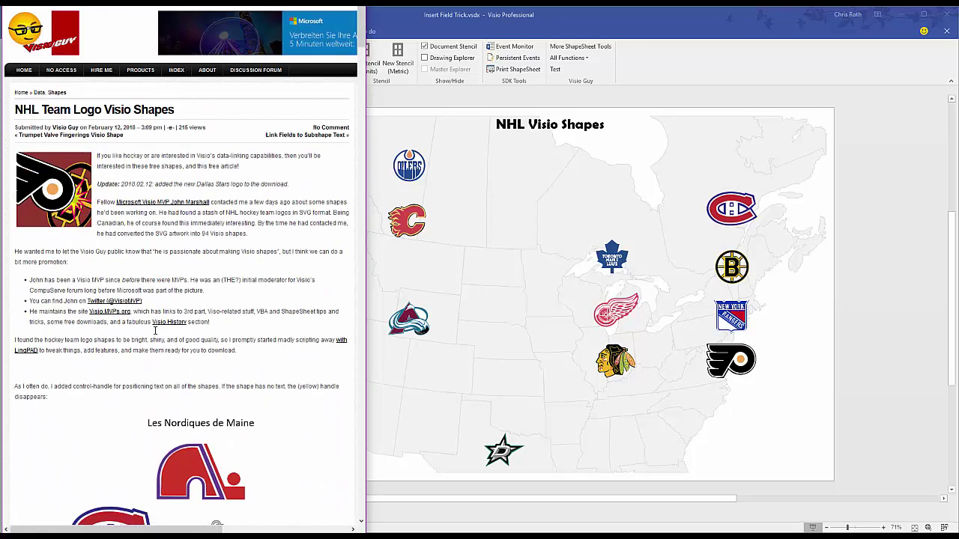
left_click(611, 167)
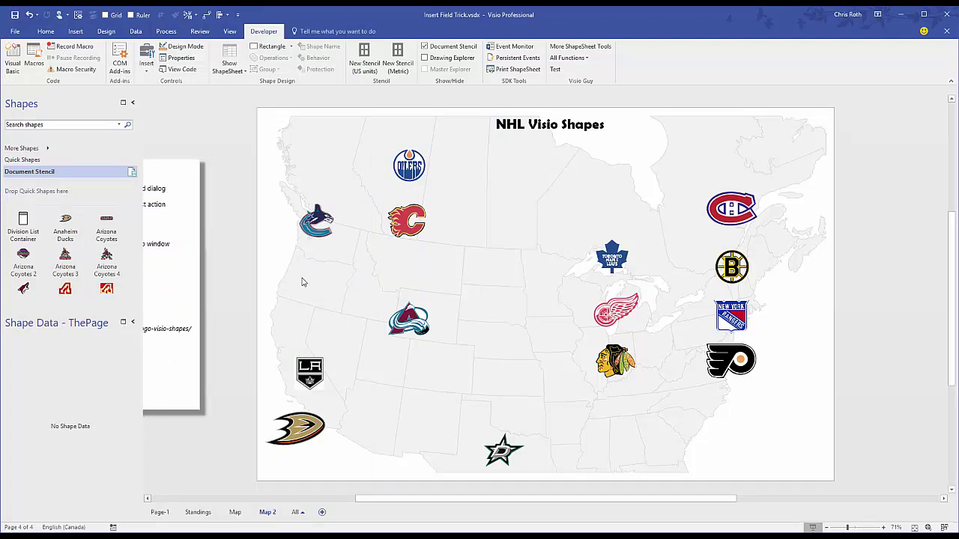
left_click(318, 253, "ctrl+shift")
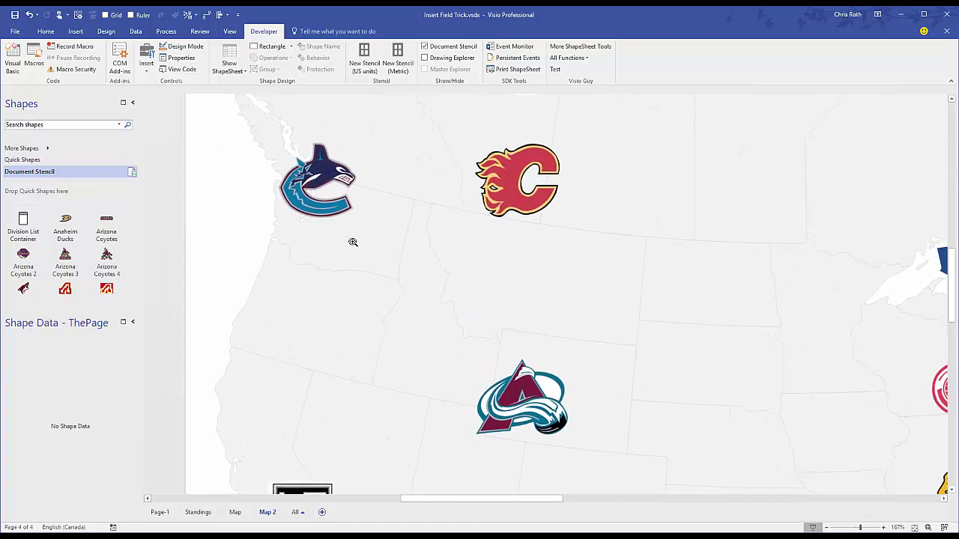
left_click(311, 287, "ctrl+shift")
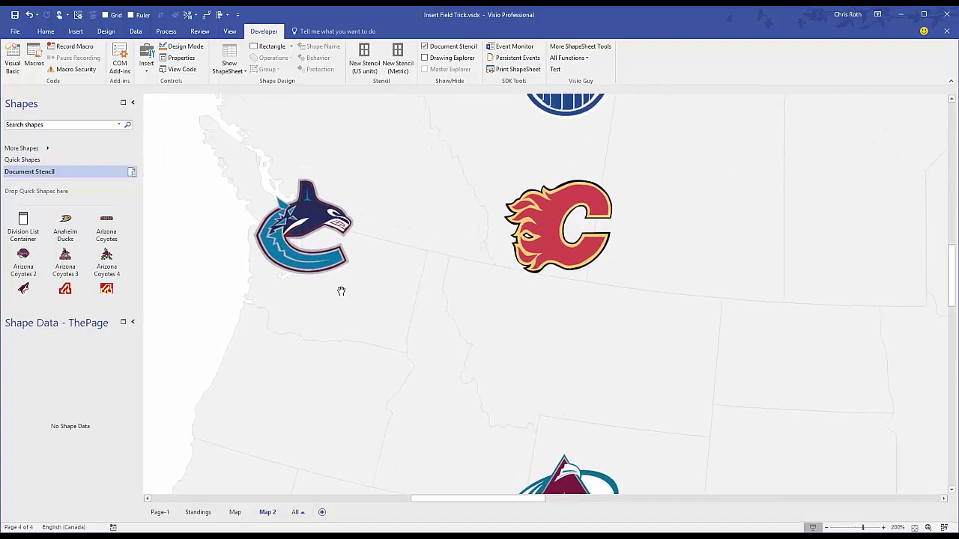
left_click(309, 215)
left_click(566, 251)
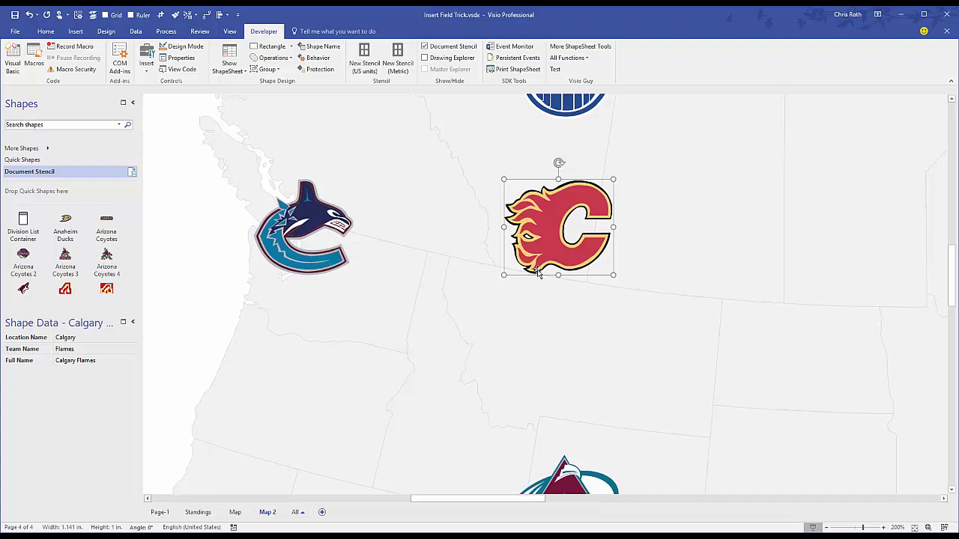
mouse_move(538, 273)
left_click(649, 292)
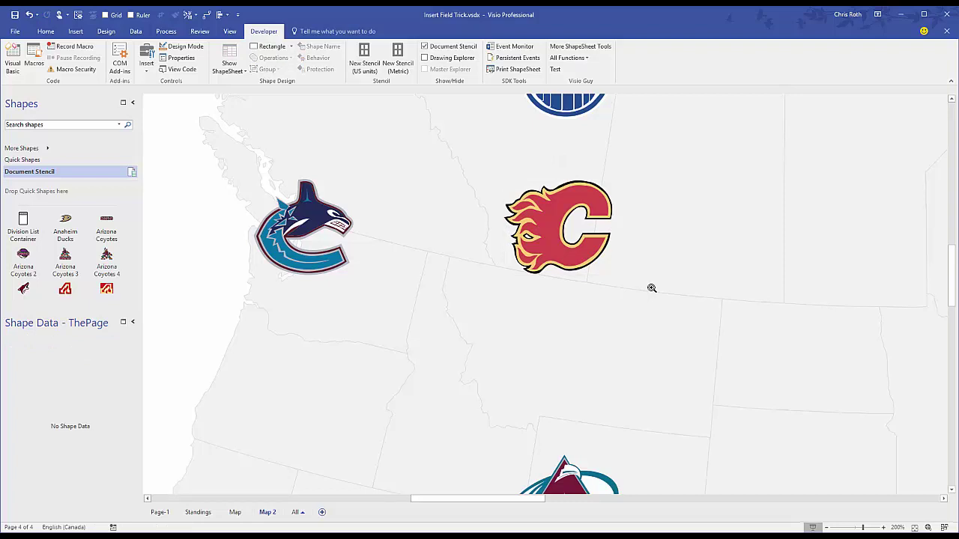
scroll(651, 288, "down", 3)
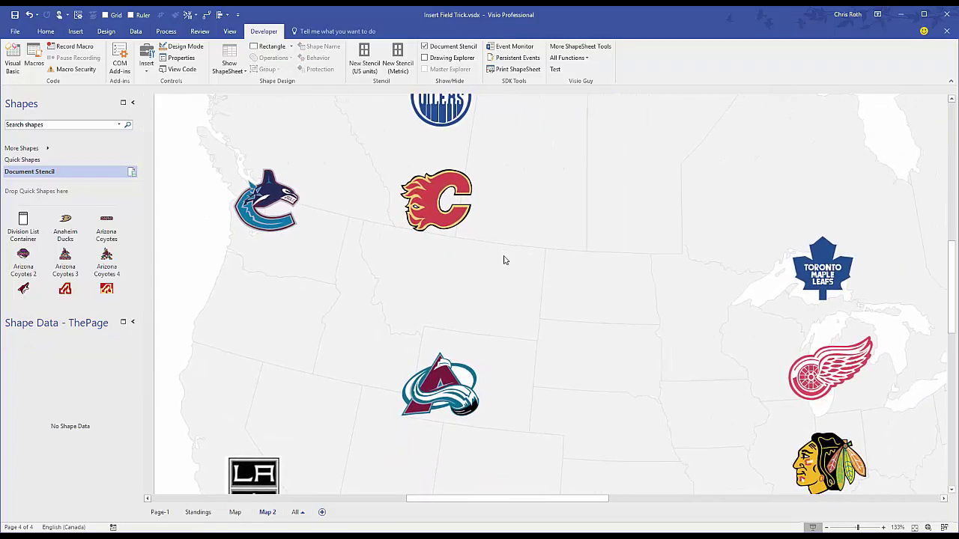
scroll(604, 329, "down", 2)
mouse_move(624, 349)
left_mouse_down()
mouse_move(467, 284)
mouse_move(605, 227)
mouse_move(537, 280)
left_mouse_up()
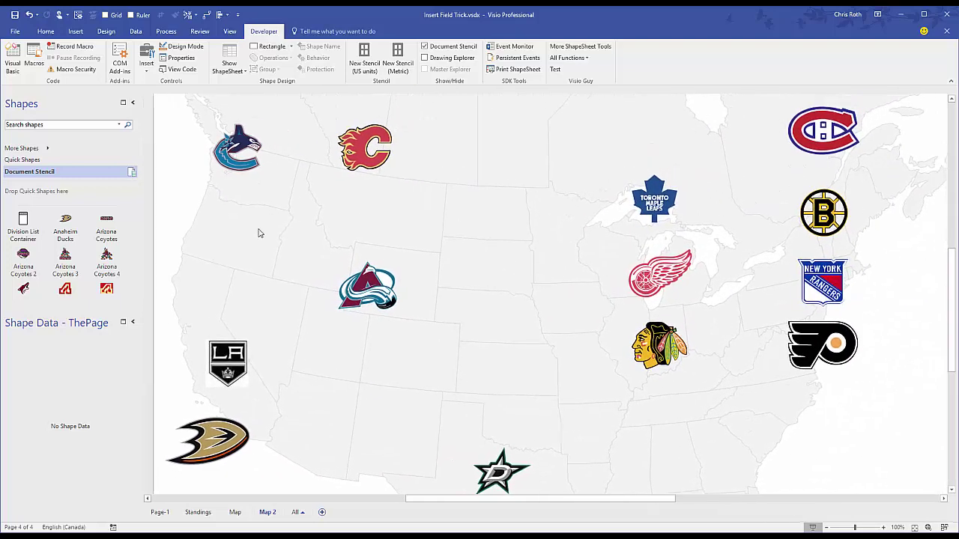
Add a typed text label 'Vanc' to the Canucks logo.
left_click(231, 165)
type("Vanc")
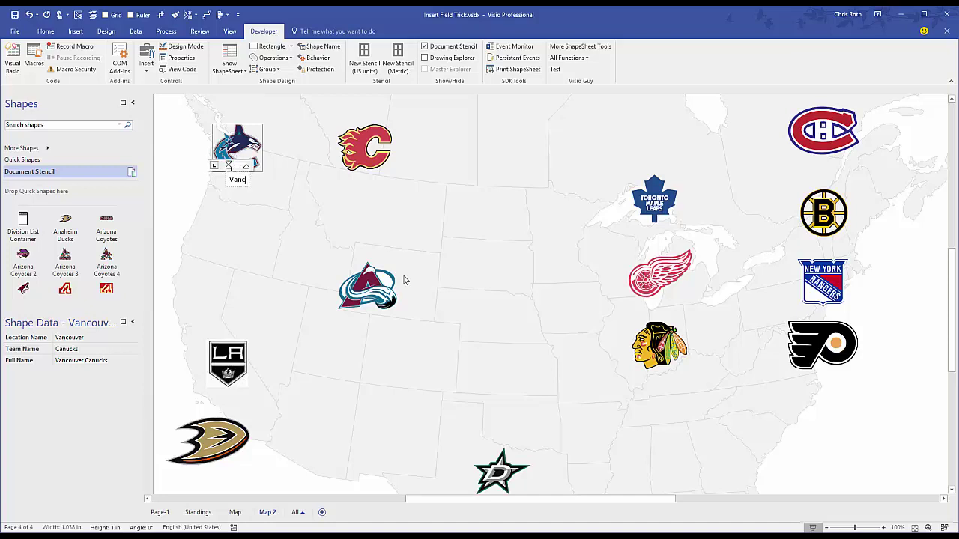
left_click(441, 207)
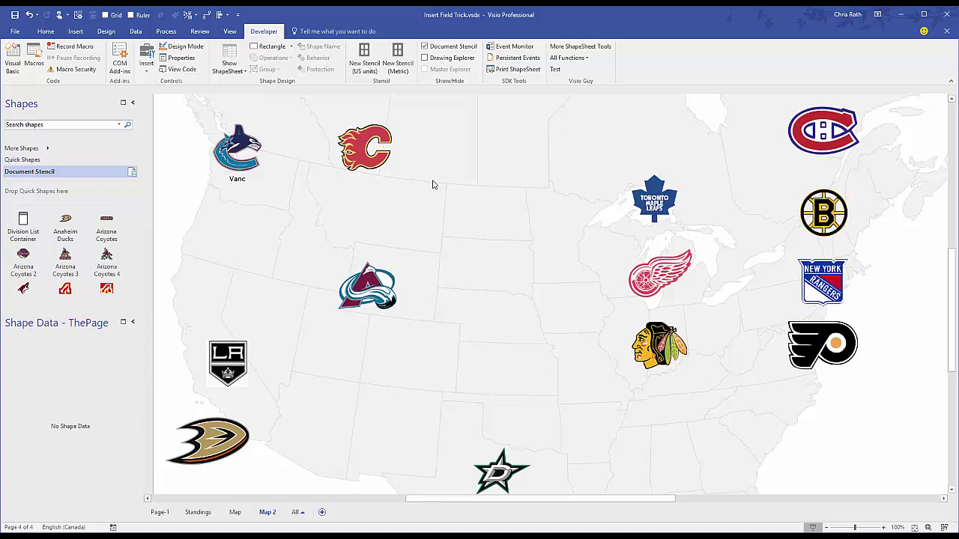
Inspect the Shape Data of the Canucks, Red Wings and Blackhawks logos.
left_click(242, 167)
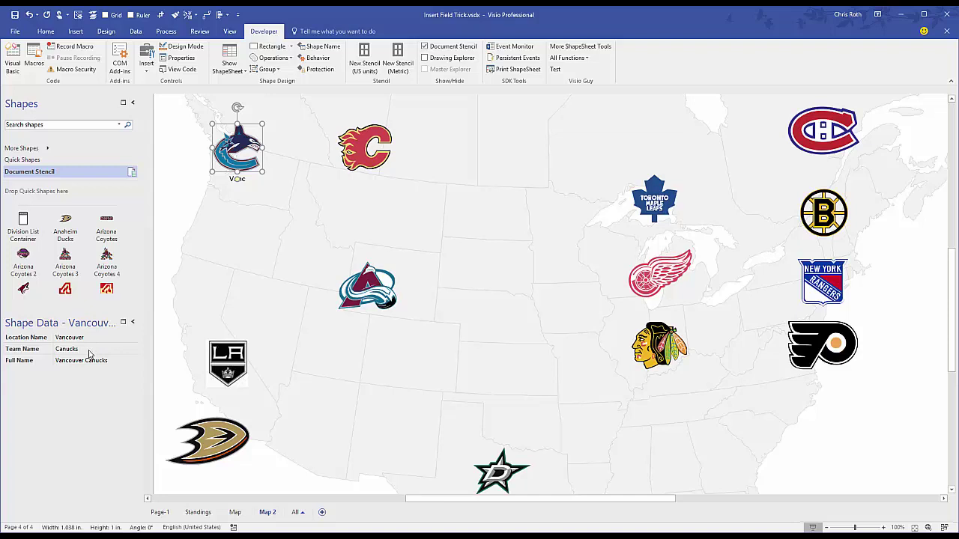
left_click(655, 274)
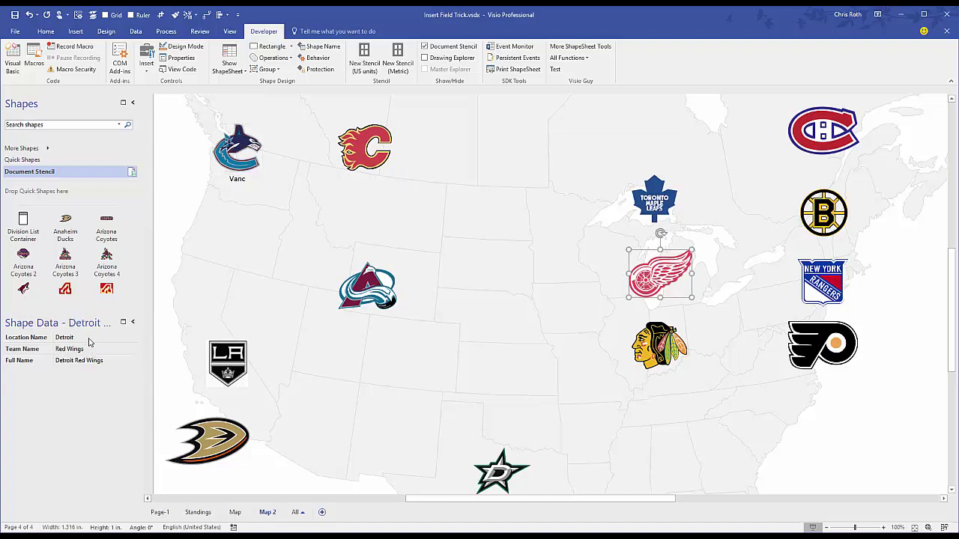
left_click(657, 346)
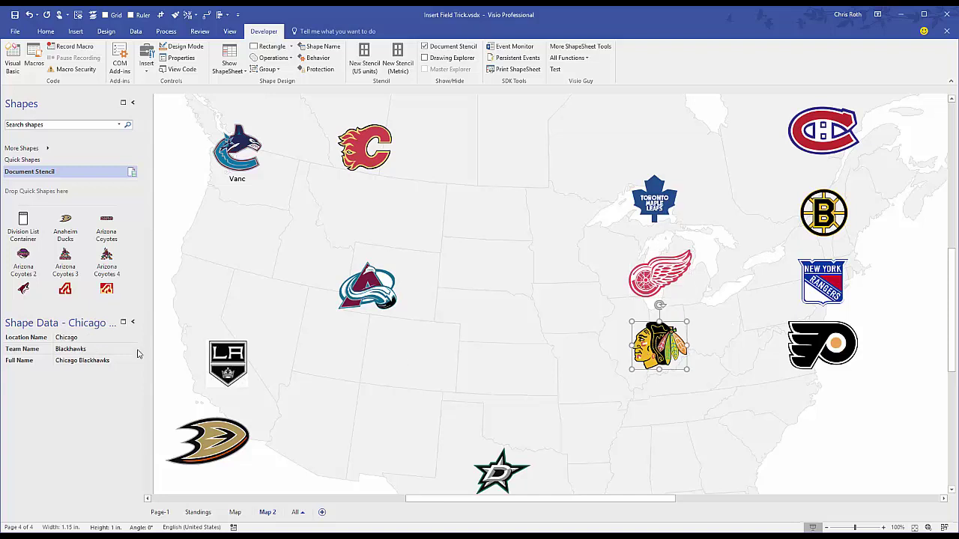
left_click(331, 186)
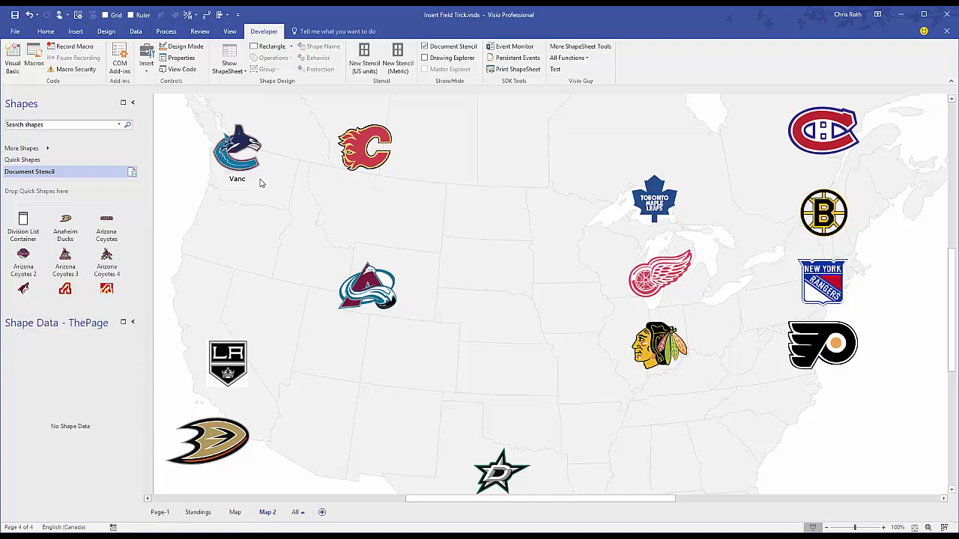
left_click(46, 31)
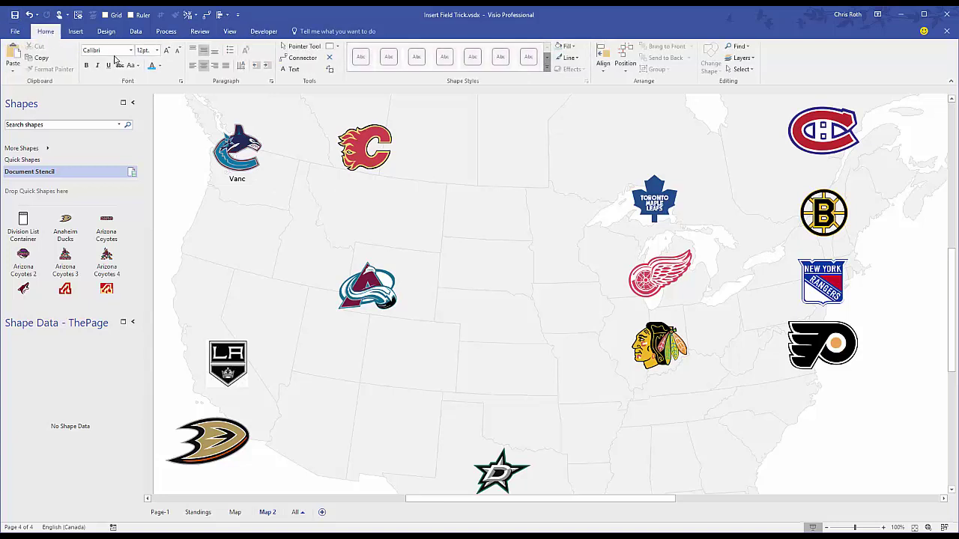
Replace the Canucks label with the Shape Data 'Team Name' field via Insert > Field.
left_click(76, 32)
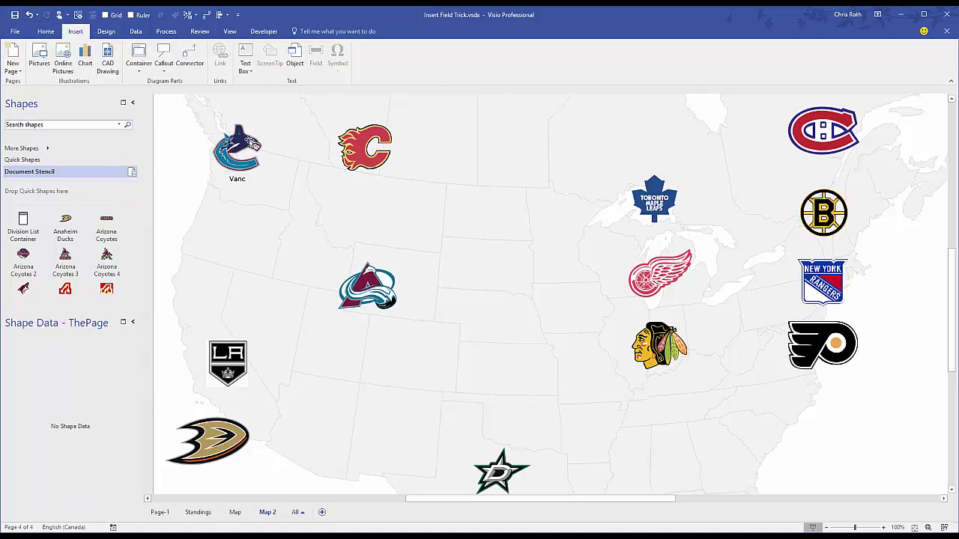
left_click(251, 142)
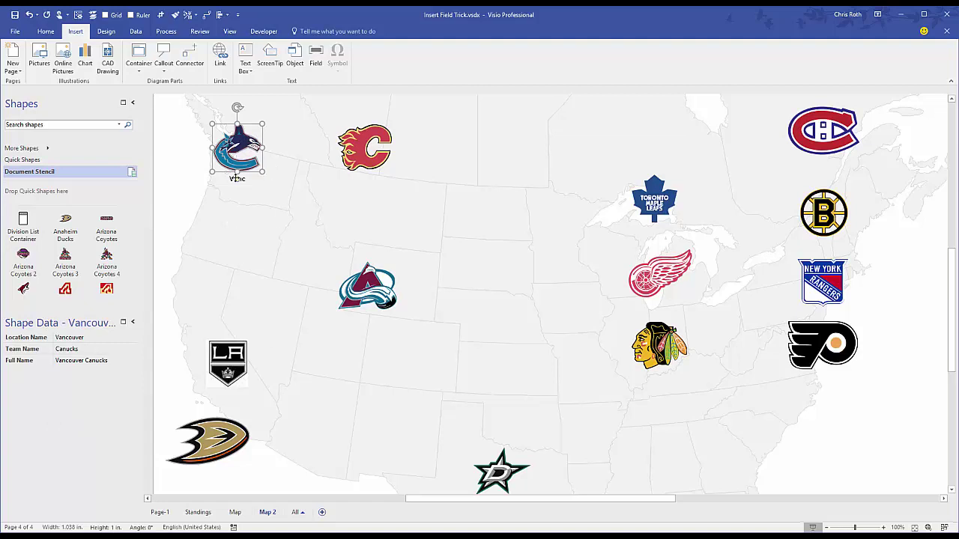
left_click(316, 60)
left_click(346, 227)
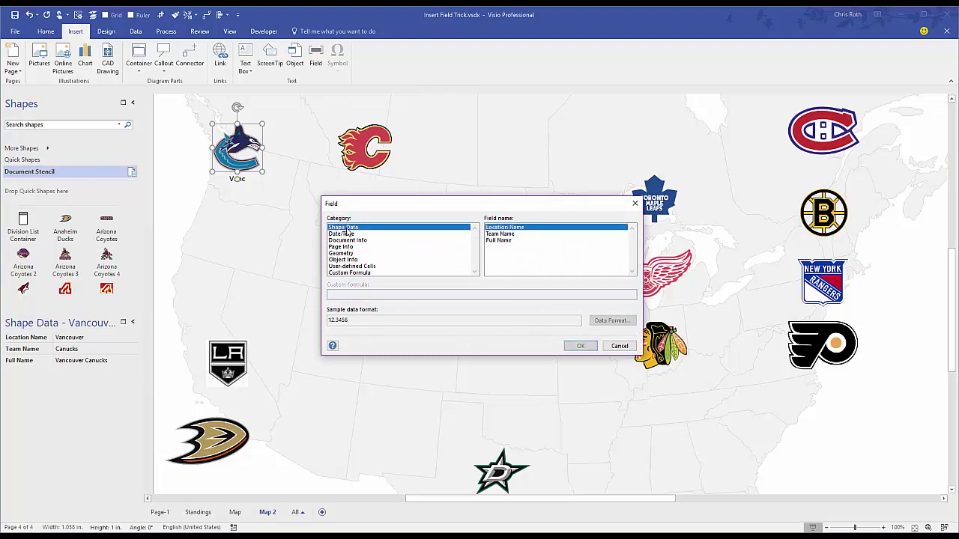
left_click(500, 234)
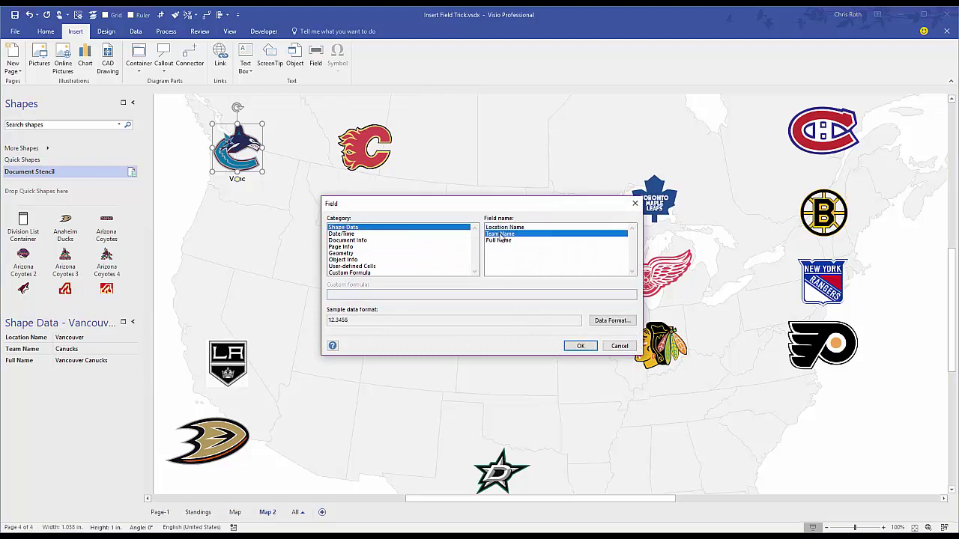
left_click(580, 346)
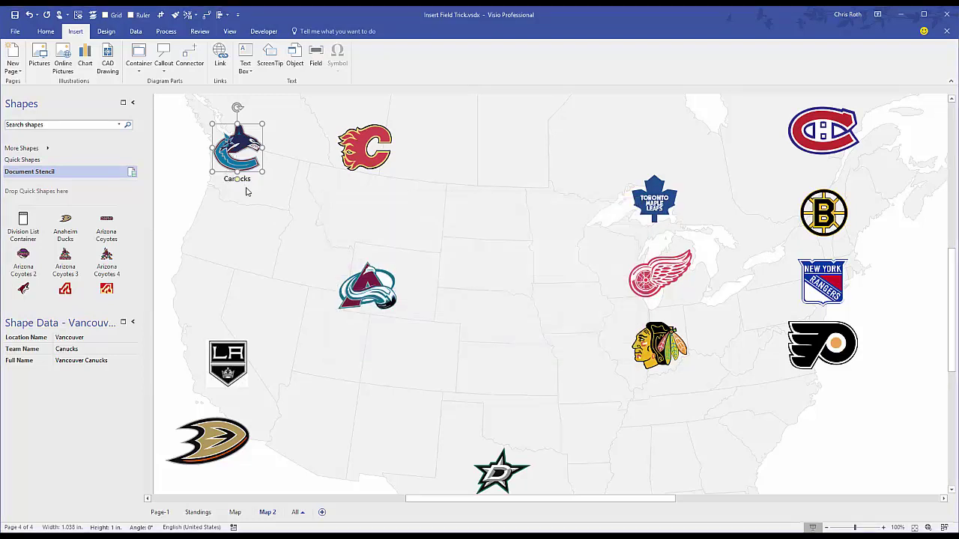
left_click(375, 160)
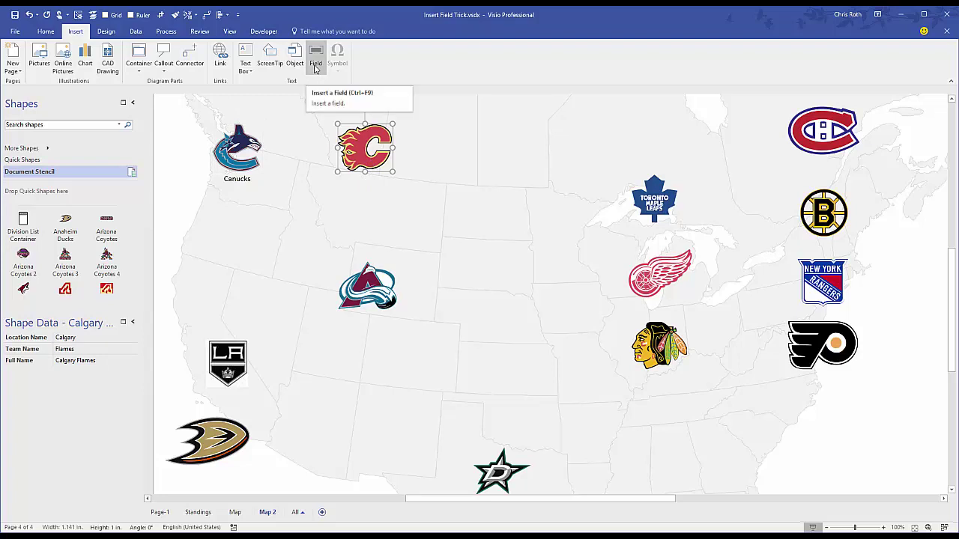
Insert the Shape Data 'Team Name' field as the Flames logo's label using Ctrl+F9.
left_click(336, 180)
left_click(376, 163)
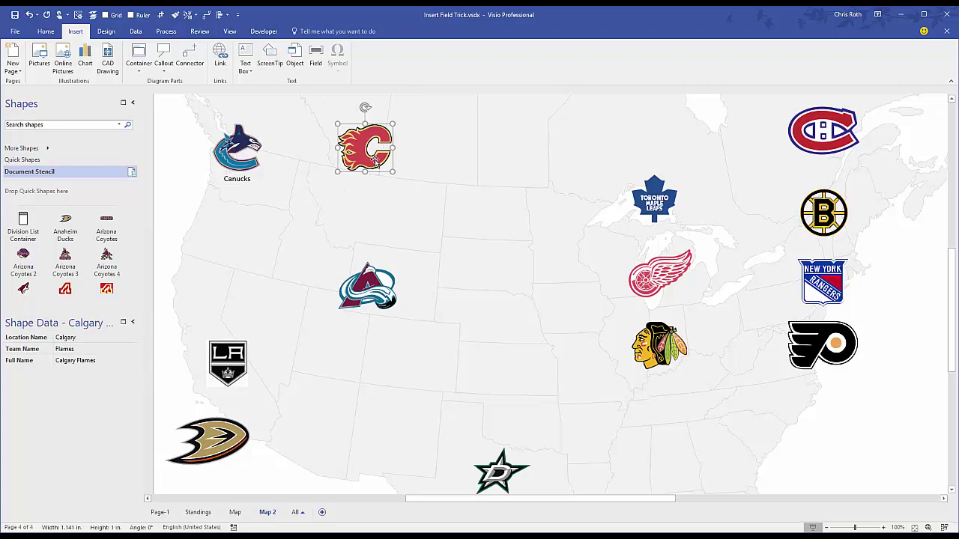
key("ctrl+F9")
left_click(338, 227)
left_click(511, 234)
left_click(577, 345)
Repeat the Team Name label on the Avalanche, Kings and Ducks logos.
left_click(367, 284)
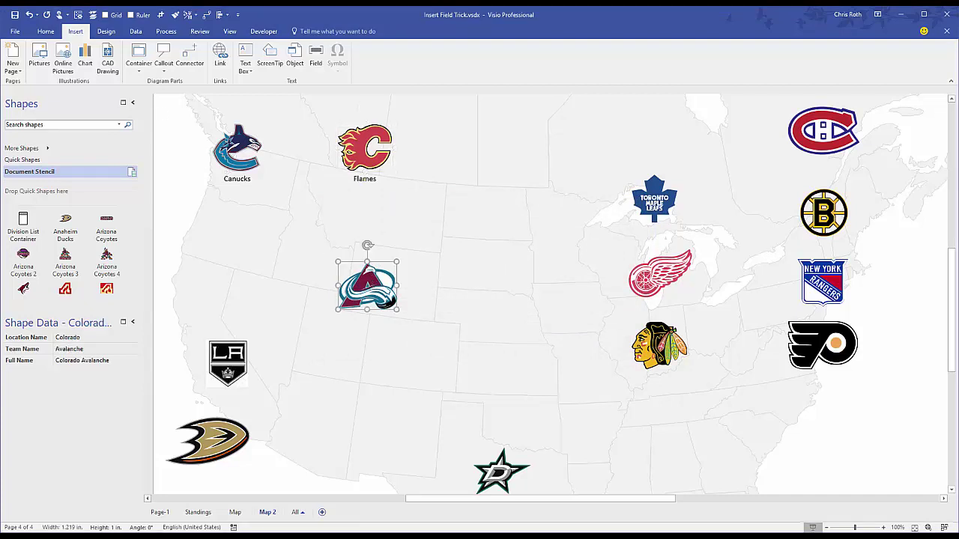
left_click(47, 15)
left_click(224, 380)
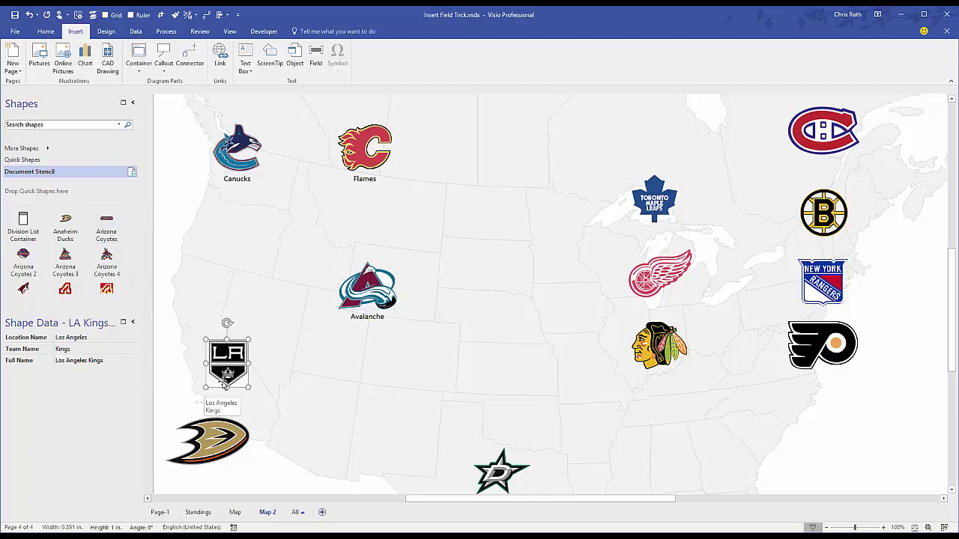
key("ctrl+y")
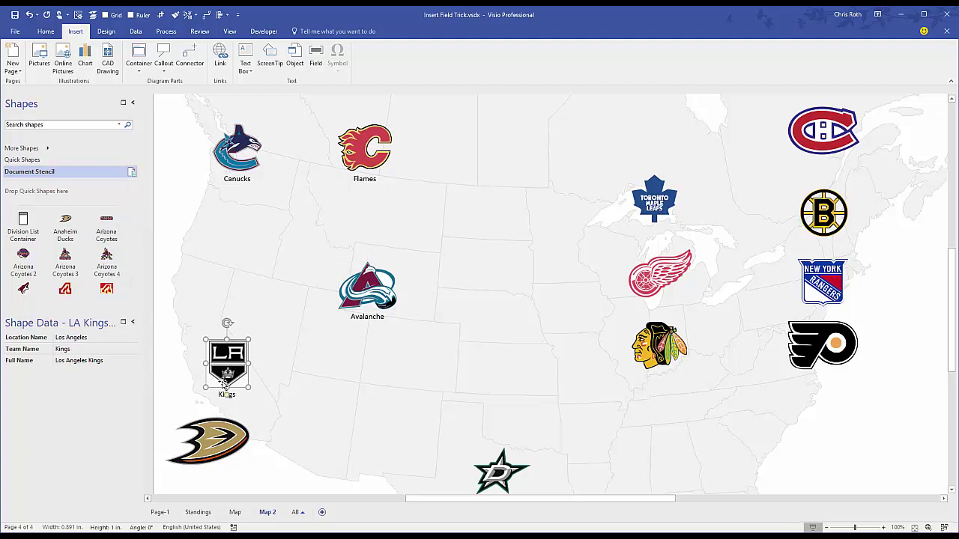
left_click(232, 441)
key("ctrl+y")
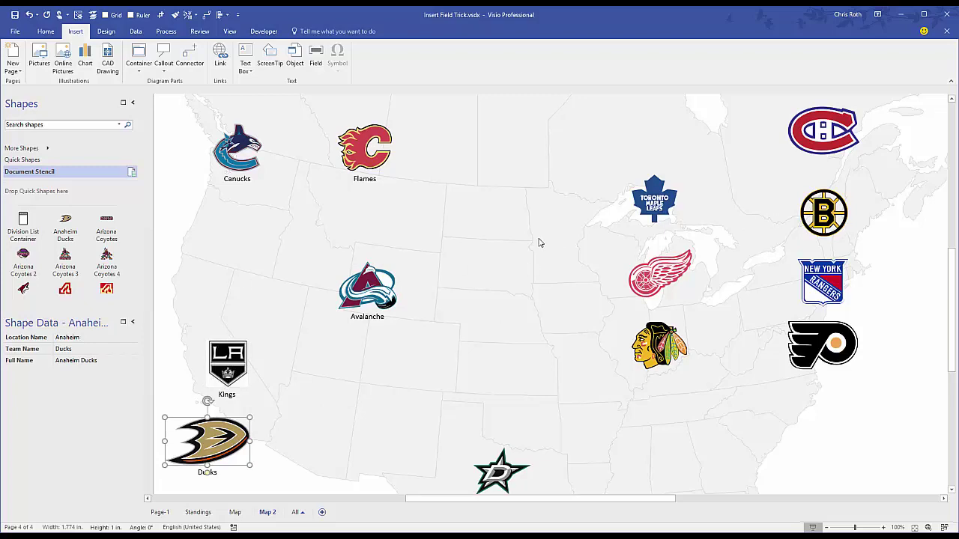
Zoom to show the whole map page and clear the Ducks selection.
scroll(496, 236, "up", 2, "ctrl")
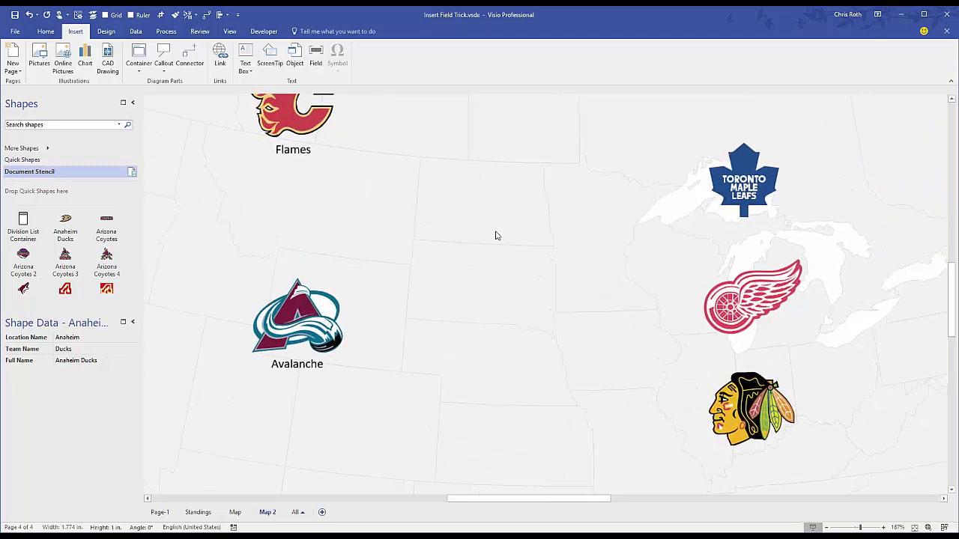
scroll(499, 237, "down", 4, "ctrl")
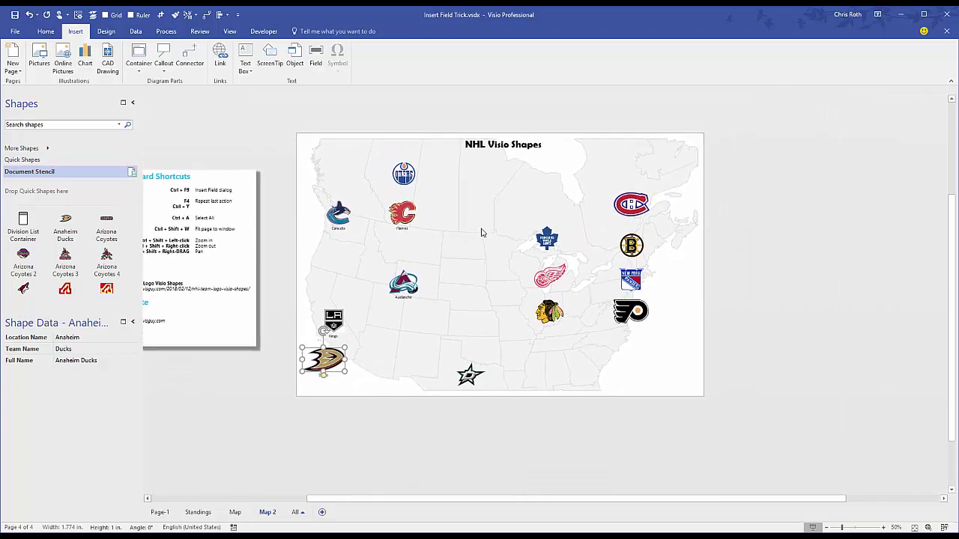
left_click_drag(263, 110, 292, 135)
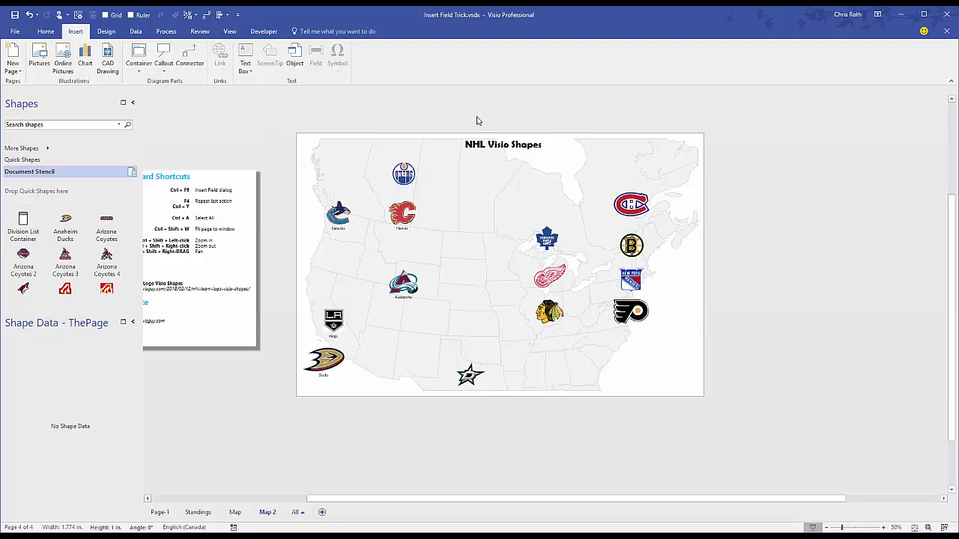
Select all shapes and repeat the Team Name field with F4, labelling every logo.
key("ctrl+a")
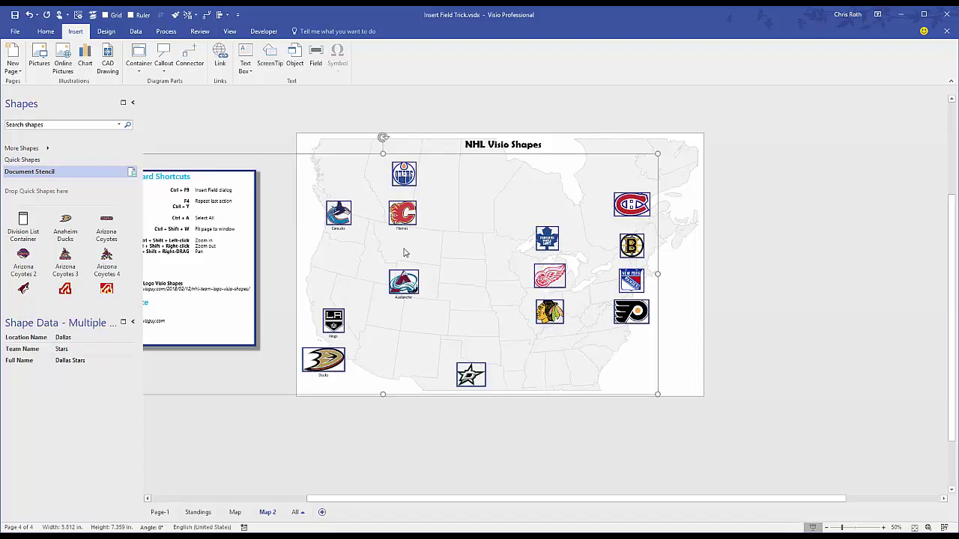
key("F4")
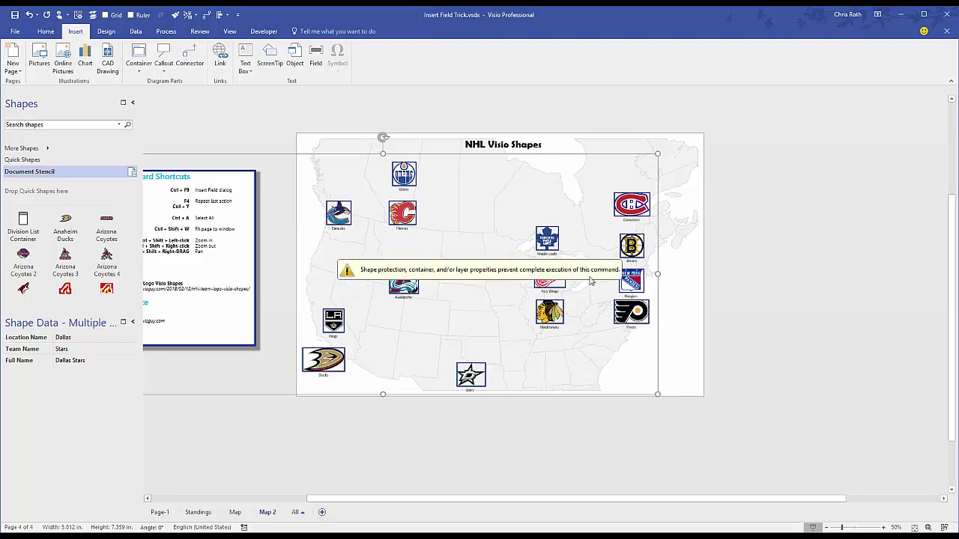
left_click(268, 276)
left_click(193, 236)
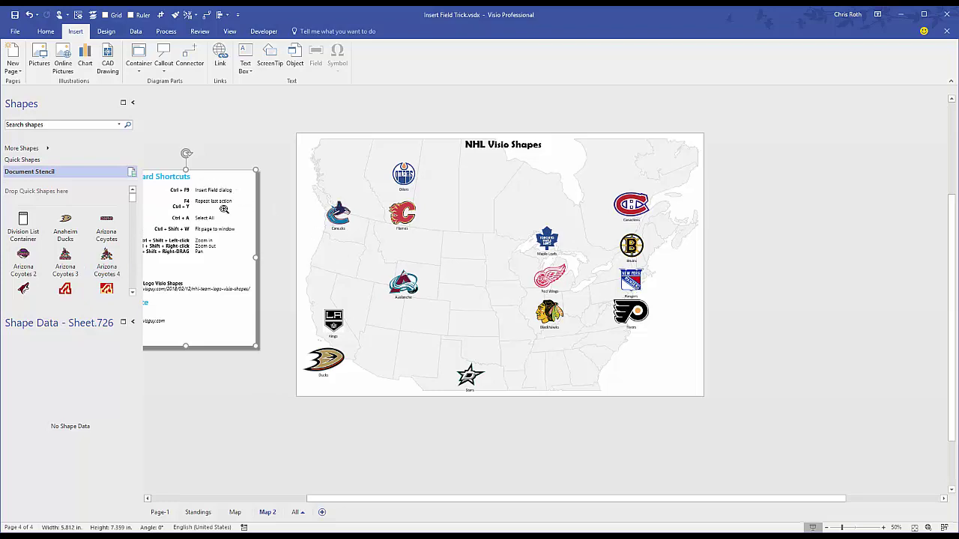
scroll(809, 326, "up", 5)
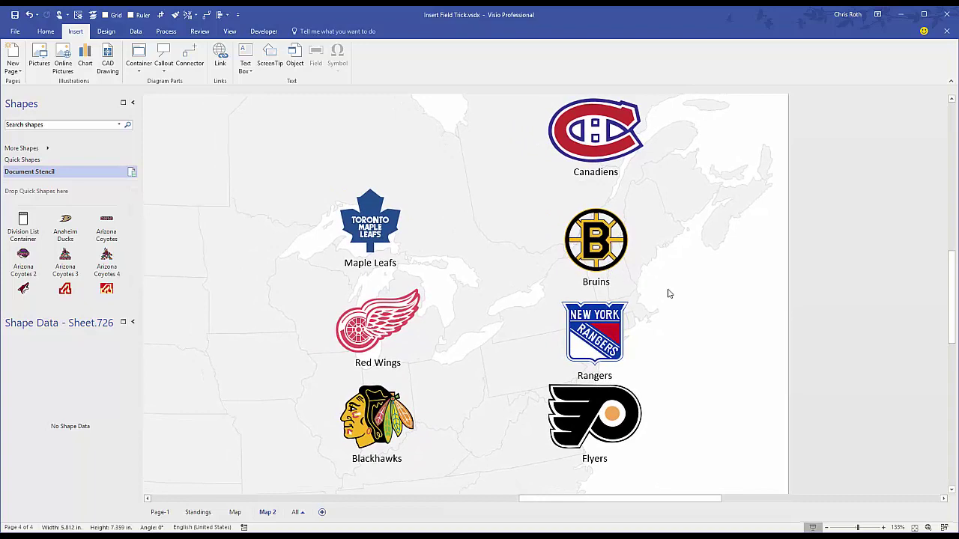
left_click(602, 246)
double_click(602, 245)
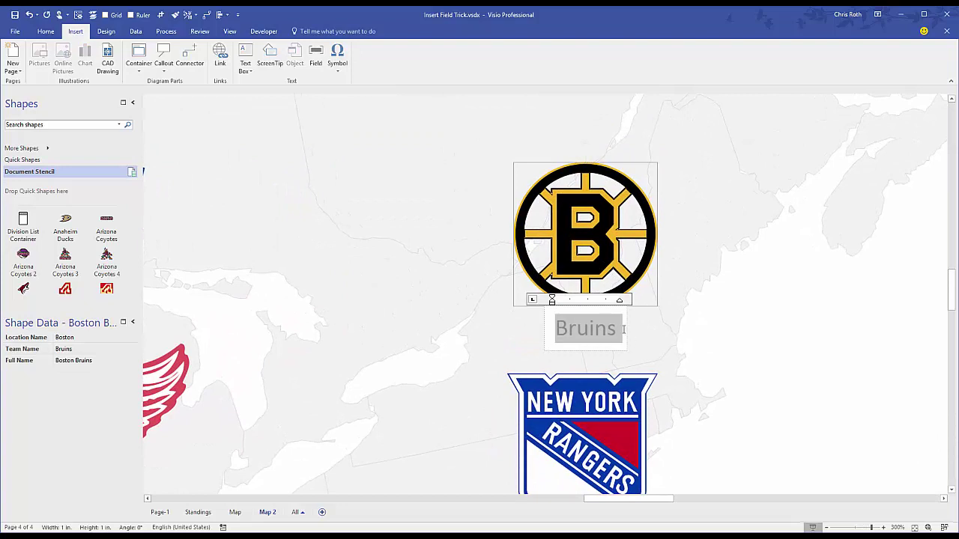
left_click(623, 329)
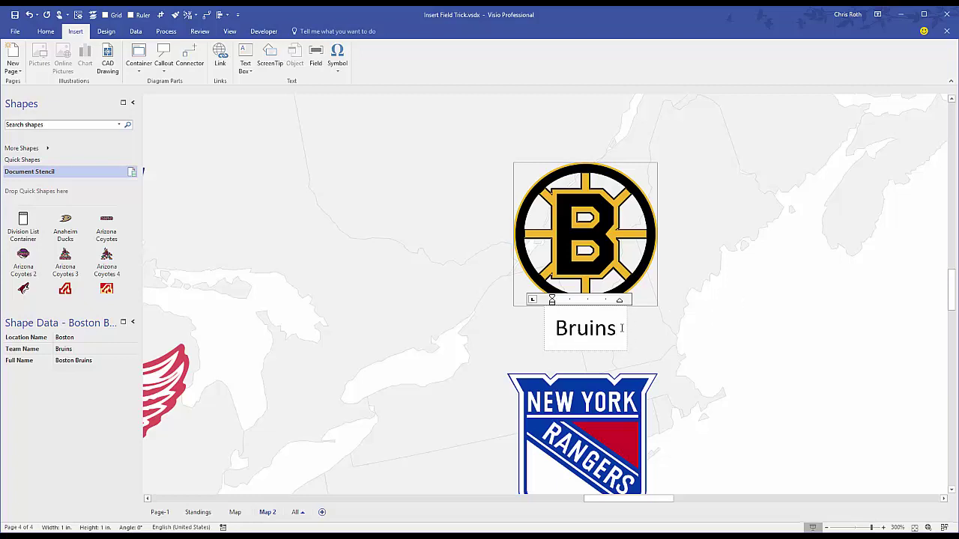
left_click(370, 304)
scroll(370, 304, "down", 6)
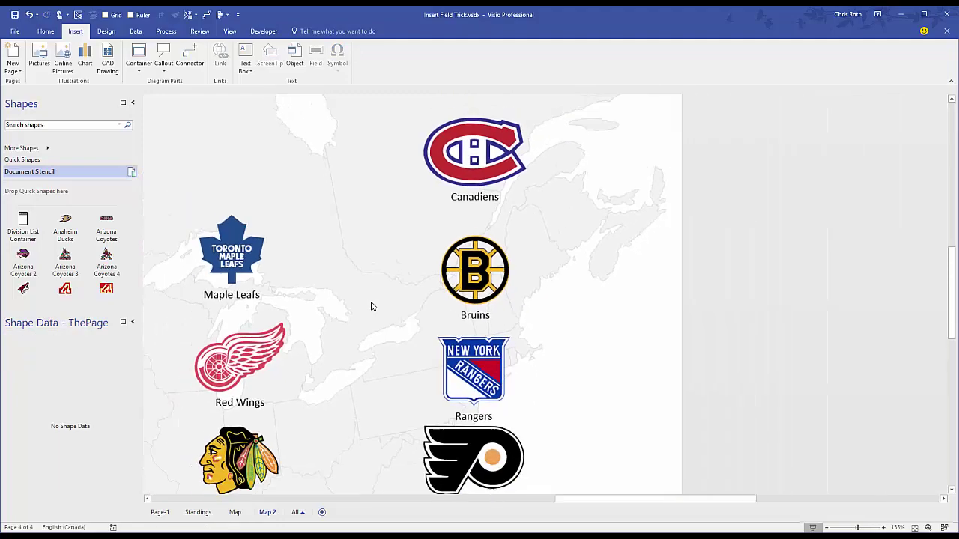
Replace the Canucks label with the Shape Data 'Full Name' field.
scroll(486, 243, "left", 5)
left_click_drag(485, 244, 633, 296)
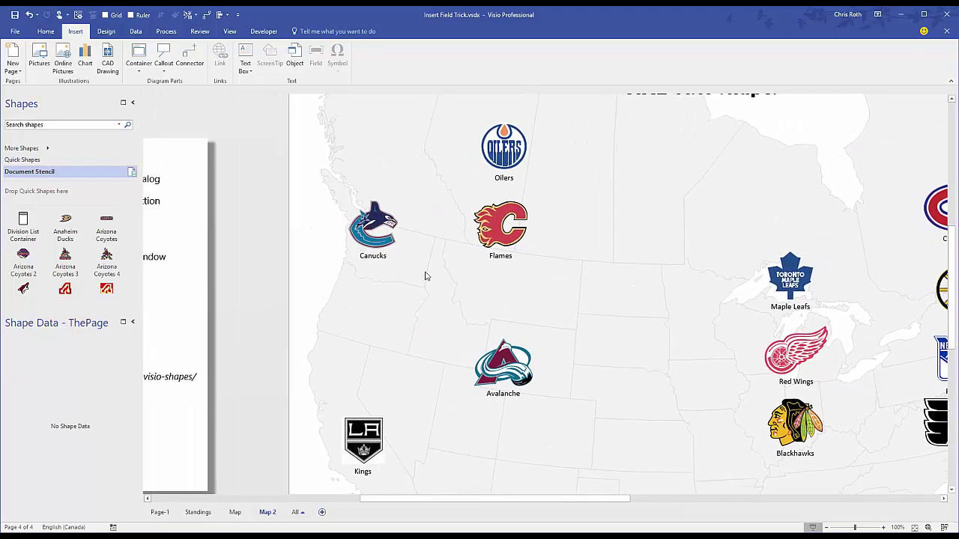
left_click(374, 247)
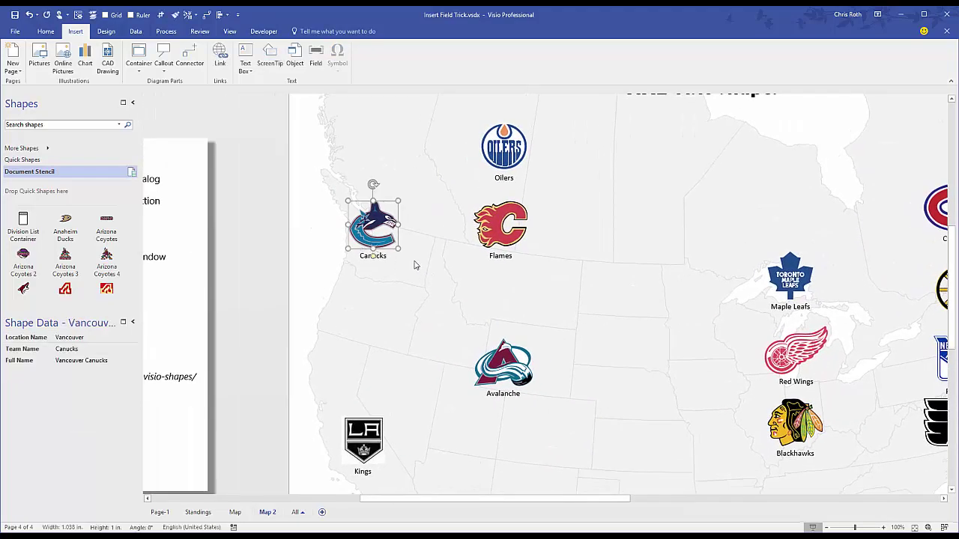
key("ctrl+F9")
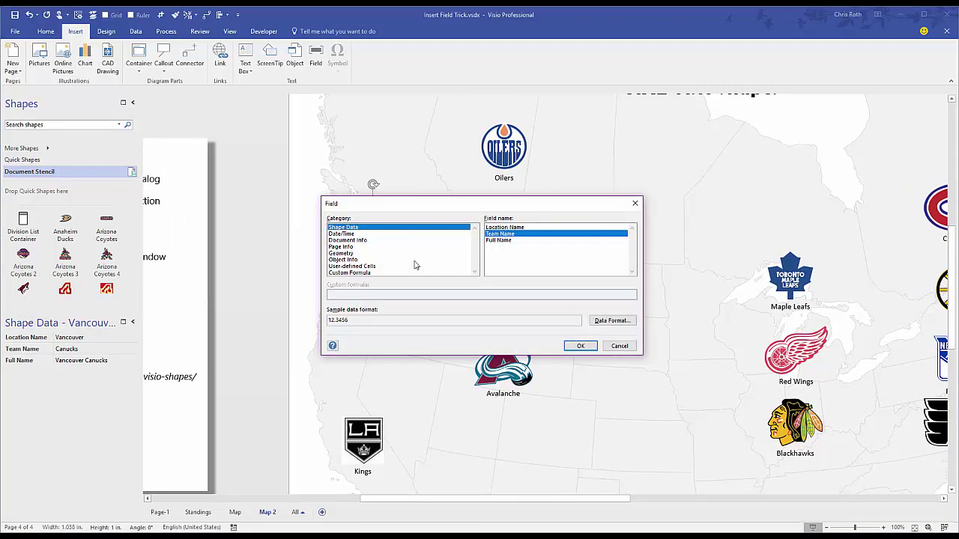
left_click(505, 240)
left_click_drag(513, 206, 600, 172)
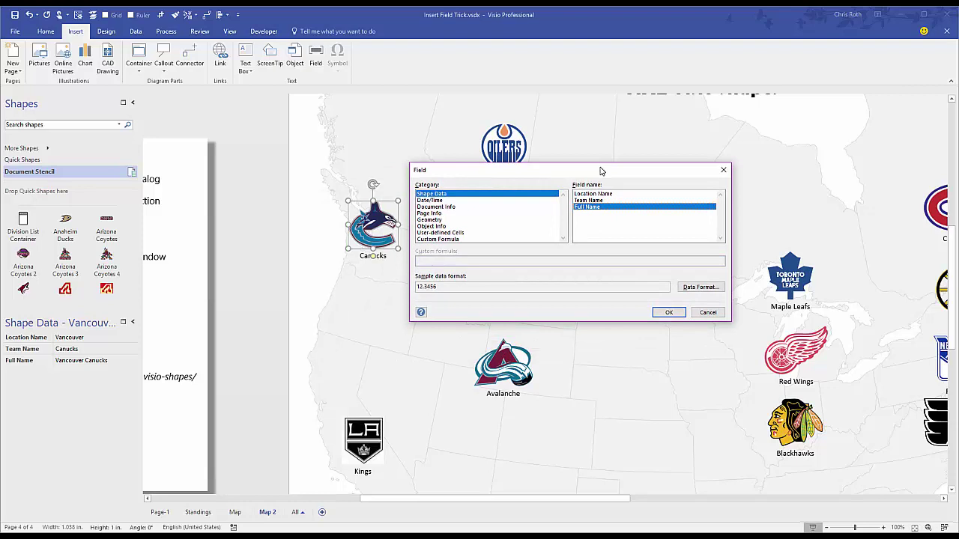
left_click(667, 313)
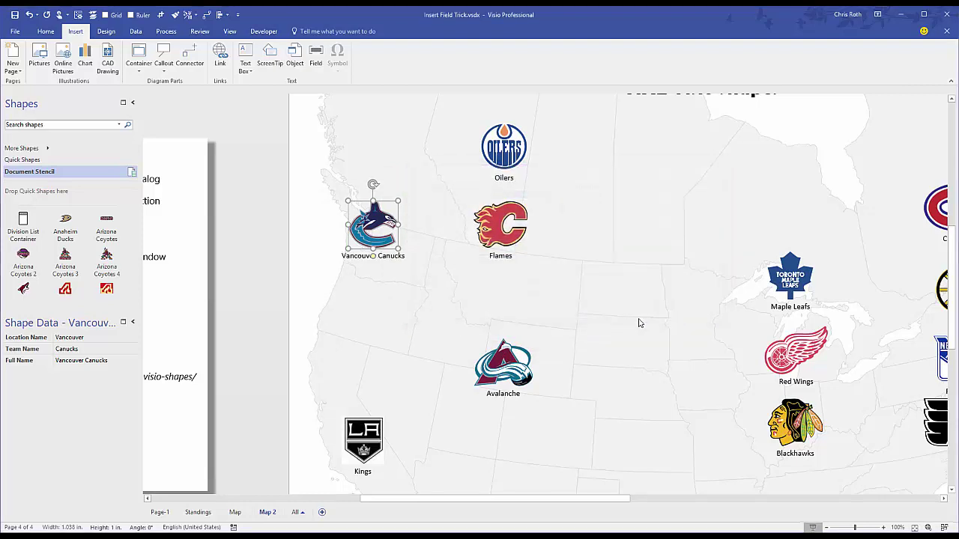
Select all shapes and repeat with F4 so every logo shows its full team name.
key("ctrl+a")
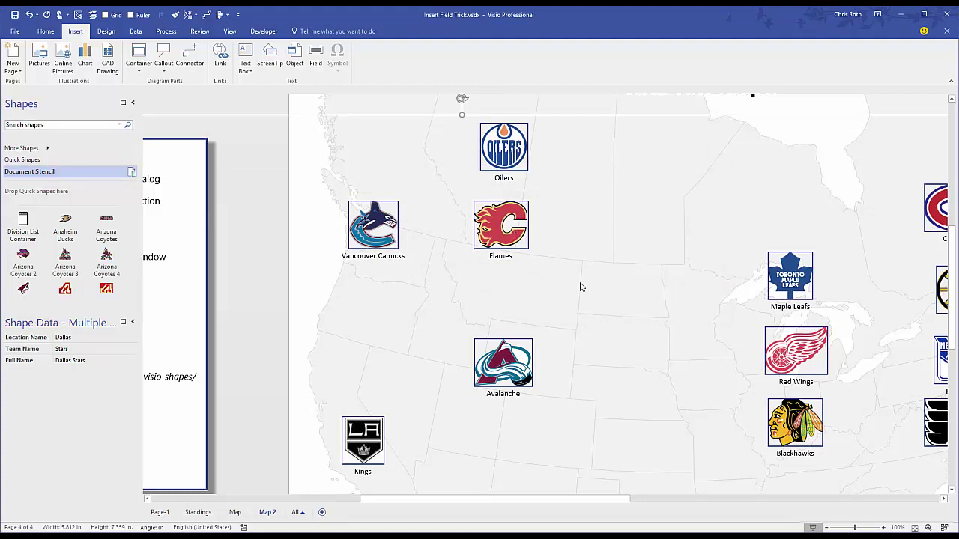
key("F4")
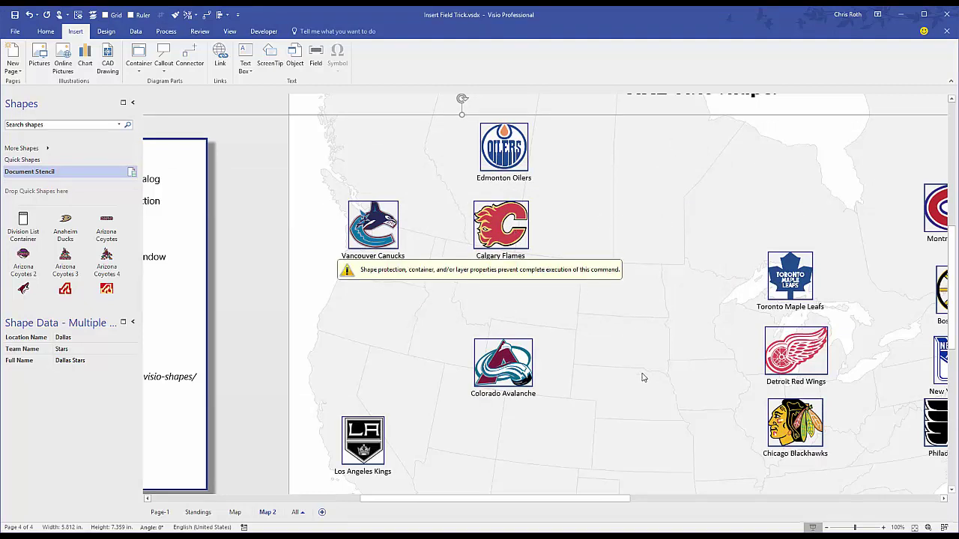
left_click(674, 382)
left_click_drag(674, 382, 541, 350)
scroll(477, 260, "down", 2)
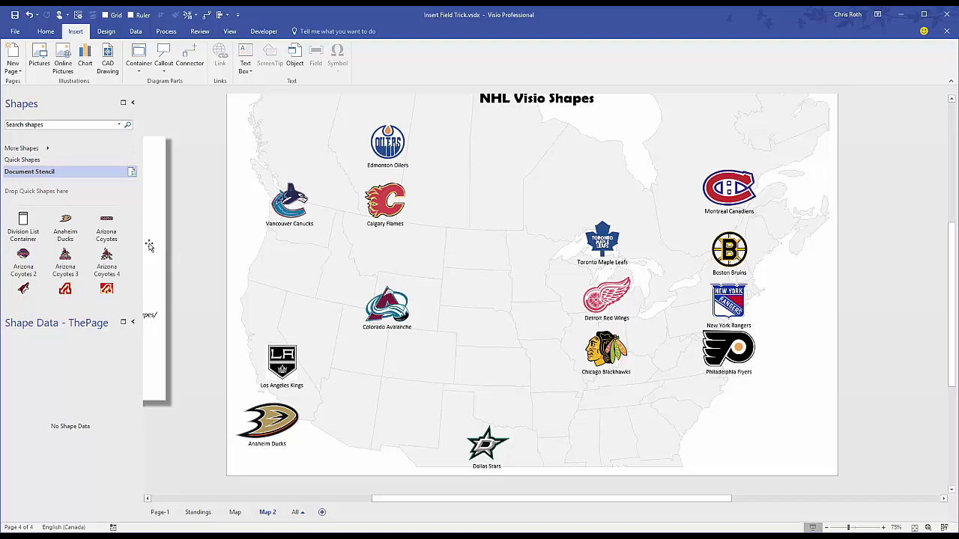
Drag the Keyboard Shortcuts card onto the centre of the map and zoom in on it.
left_click_drag(152, 248, 601, 251)
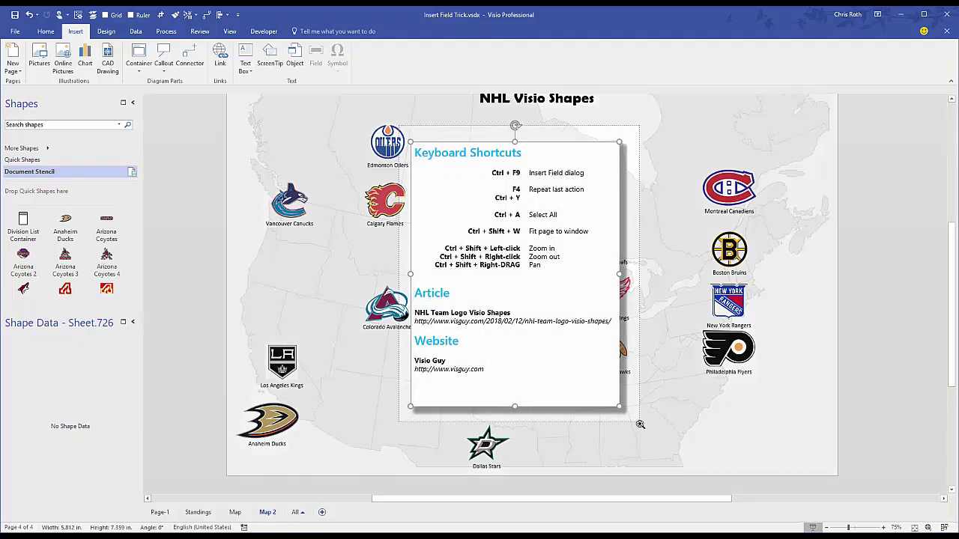
left_click(638, 425, "ctrl+shift")
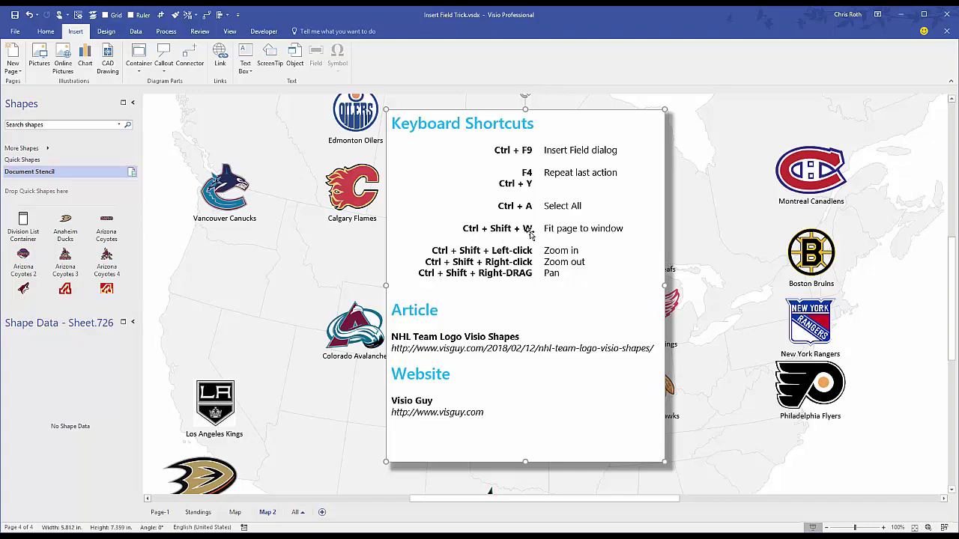
key("ctrl+shift+w")
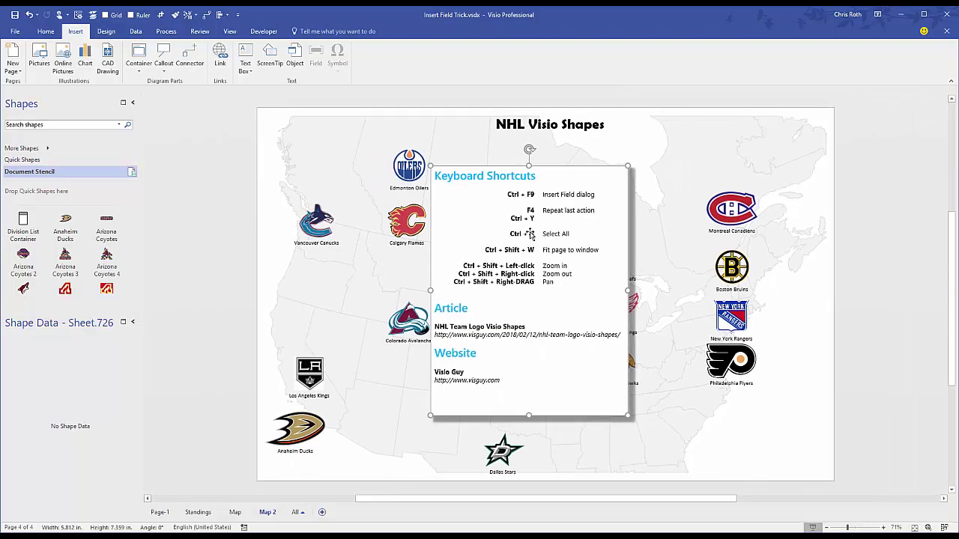
left_click(551, 268, "ctrl+shift")
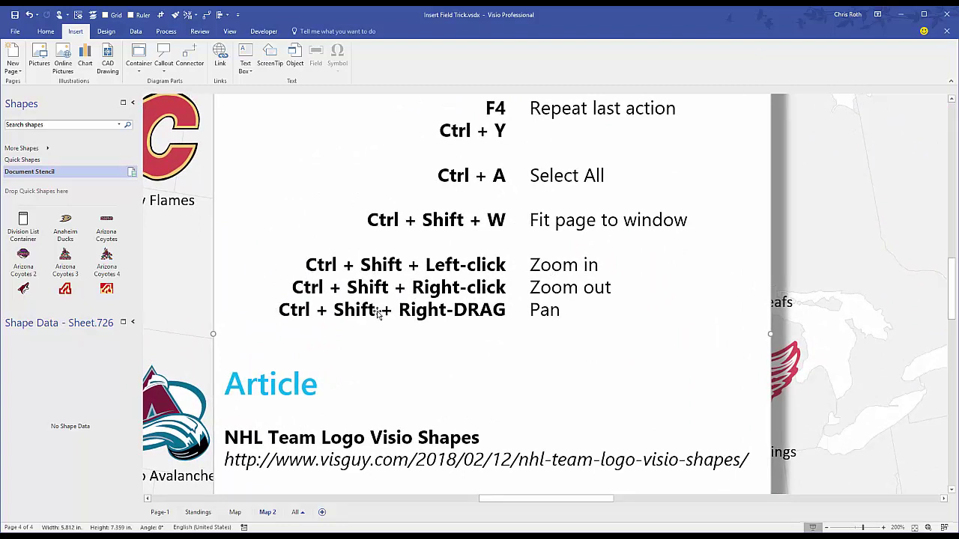
left_click(690, 277, "ctrl+shift")
left_click(691, 279, "ctrl+shift")
right_click(690, 277, "ctrl+shift")
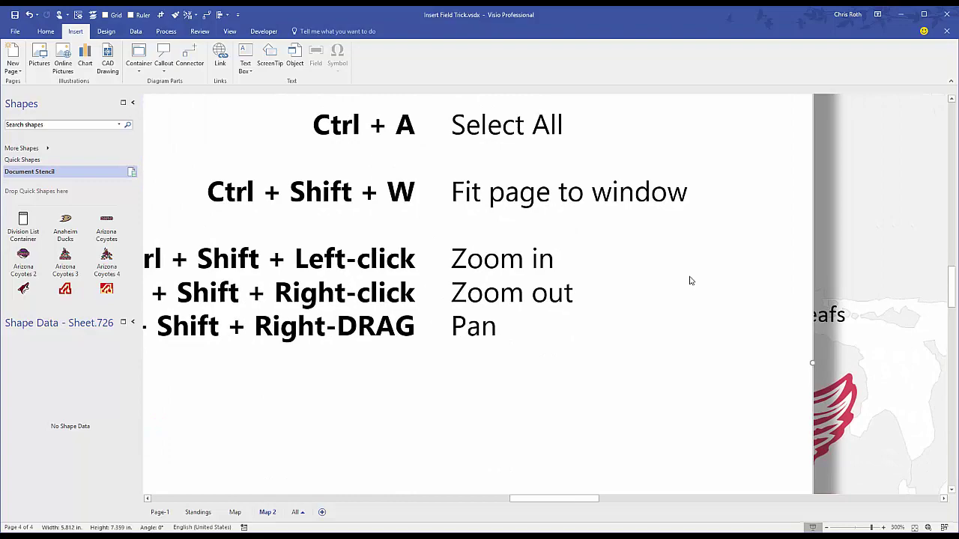
right_click(689, 278, "ctrl+shift")
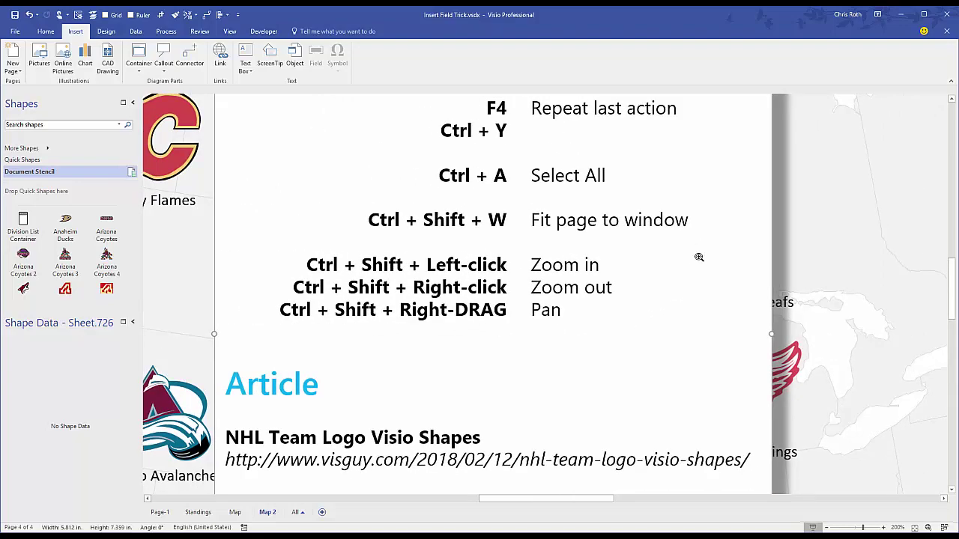
left_click_drag(711, 321, 732, 250)
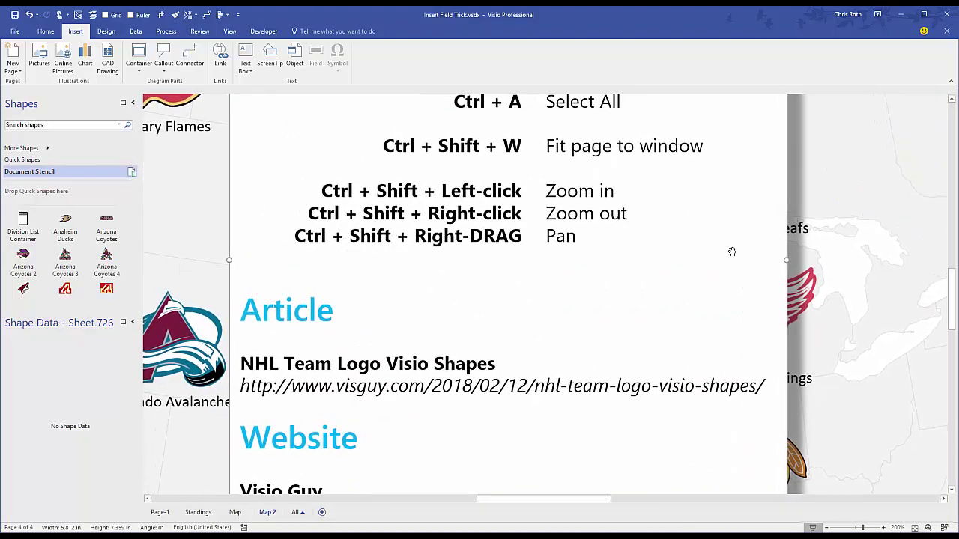
left_click_drag(679, 212, 654, 231)
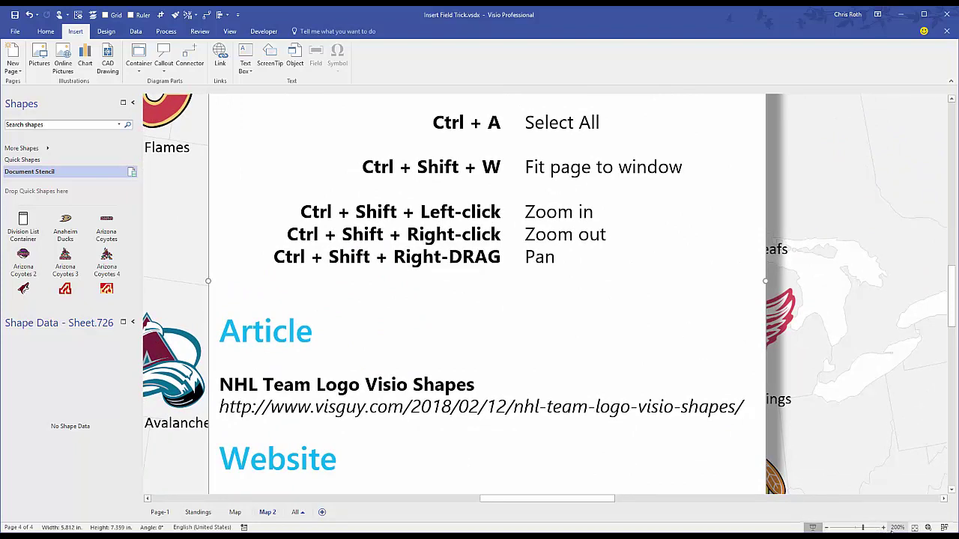
left_click_drag(576, 295, 643, 289)
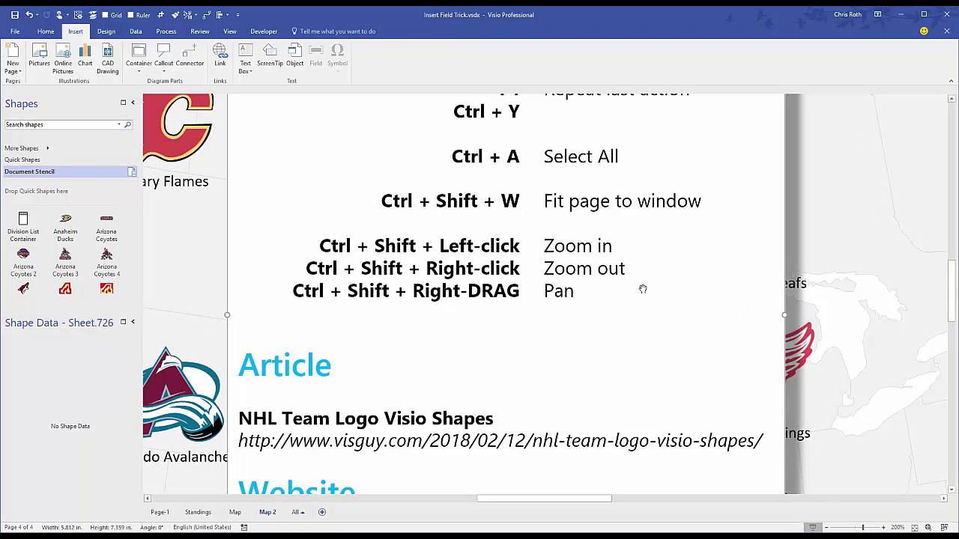
key("ctrl+shift+w")
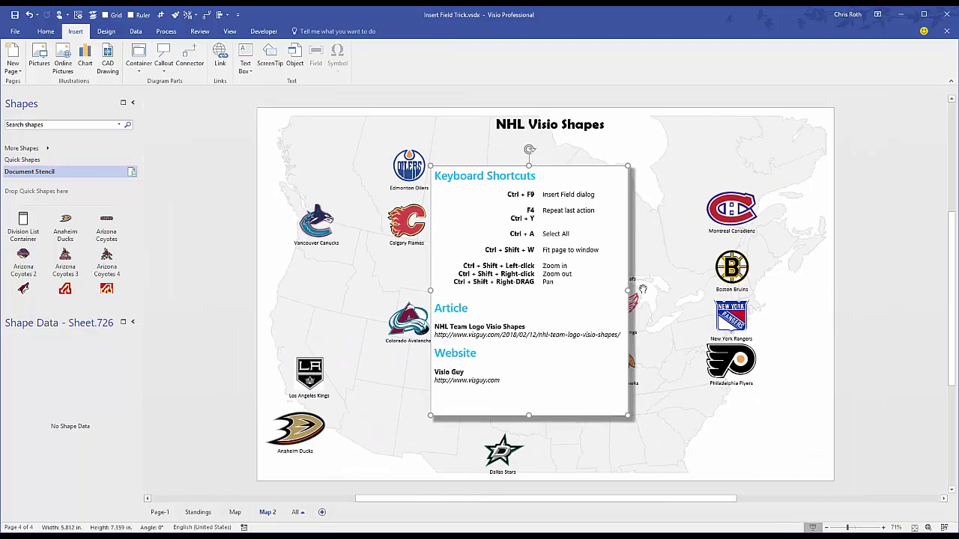
left_click(393, 305)
left_click_drag(406, 298, 650, 405, "ctrl+shift")
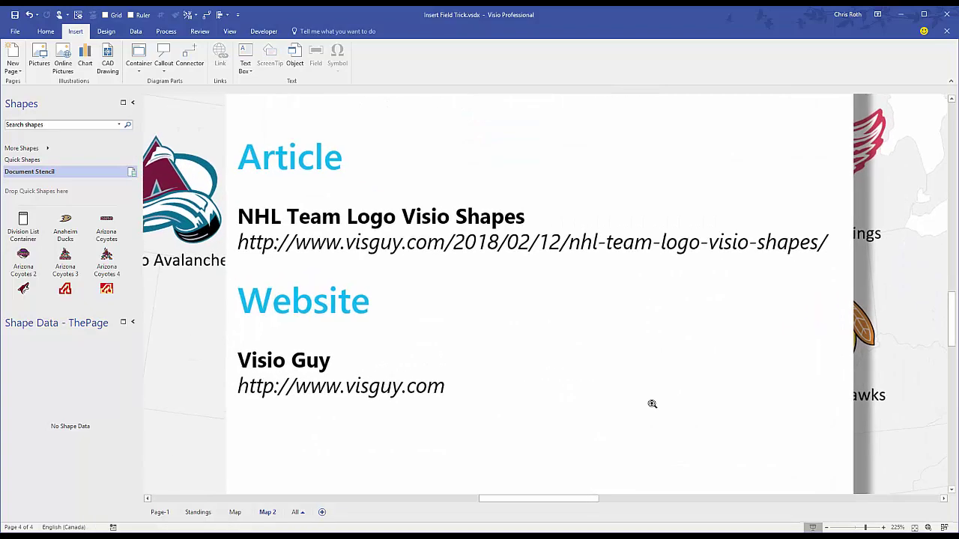